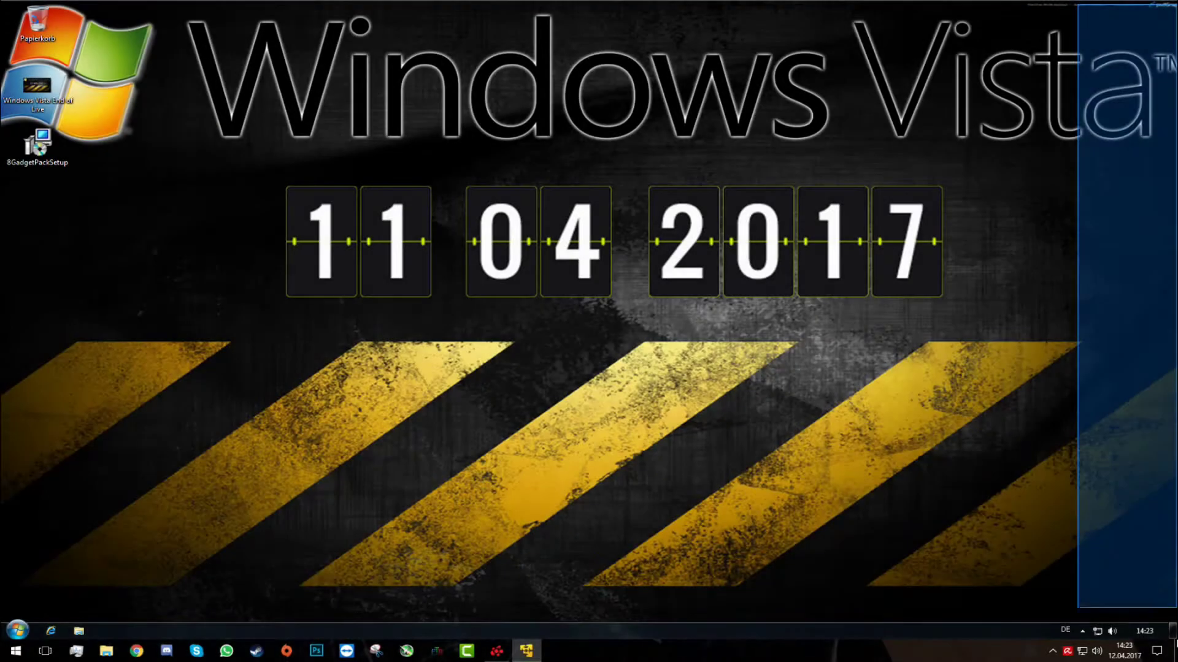
Install 8GadgetPack 22.0.0 from the desktop installer, allow the system changes, and finish setup with gadgets shown on exit
click(1175, 644)
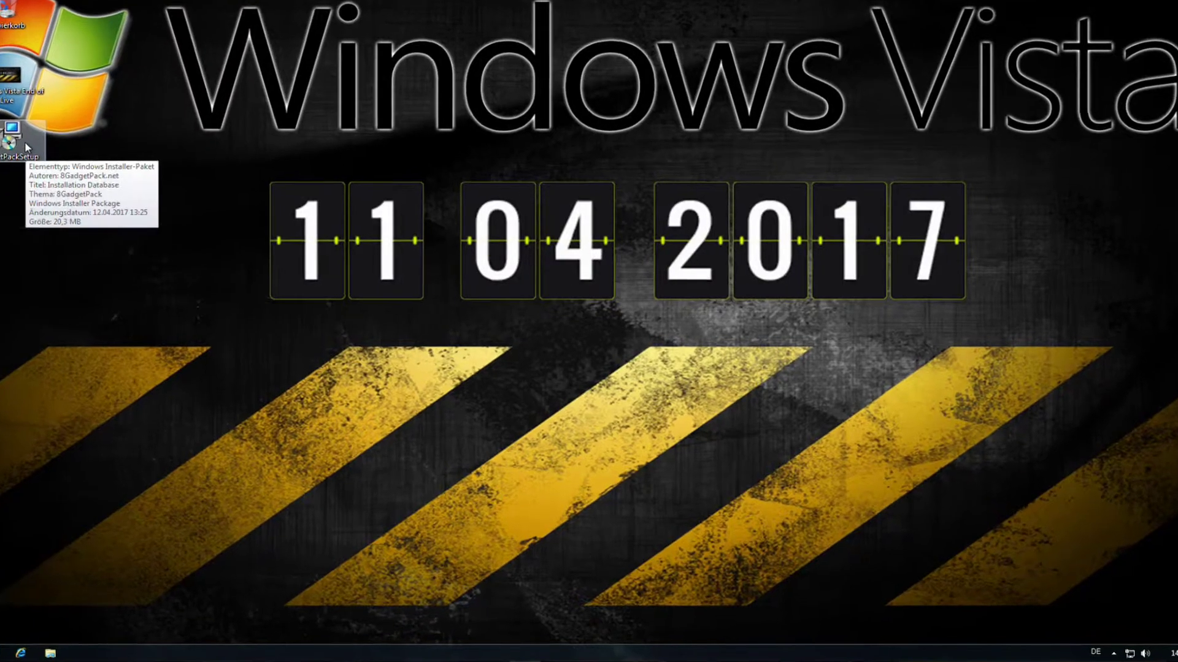
double_click(55, 160)
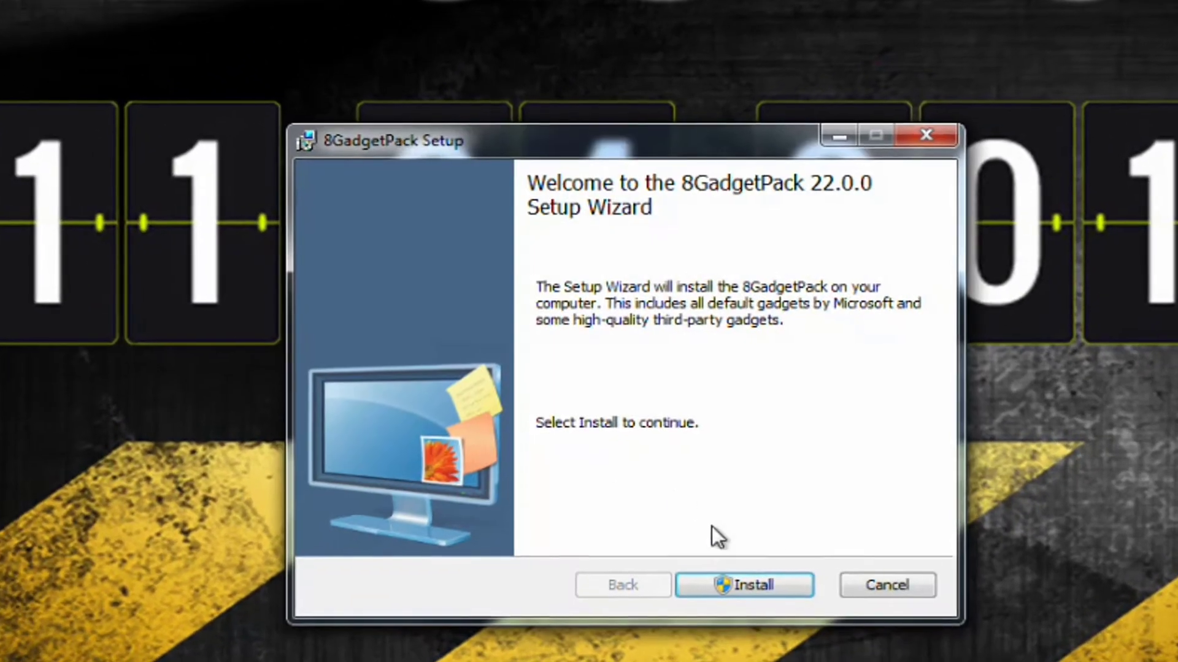
click(748, 576)
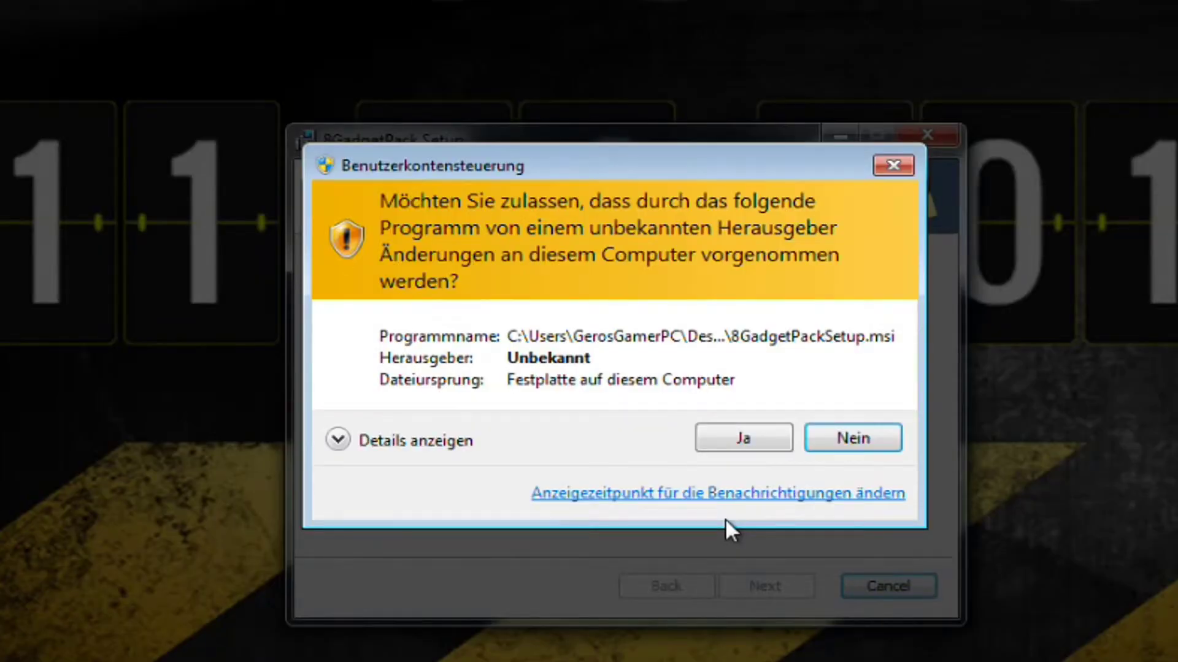
key(Left)
key(Return)
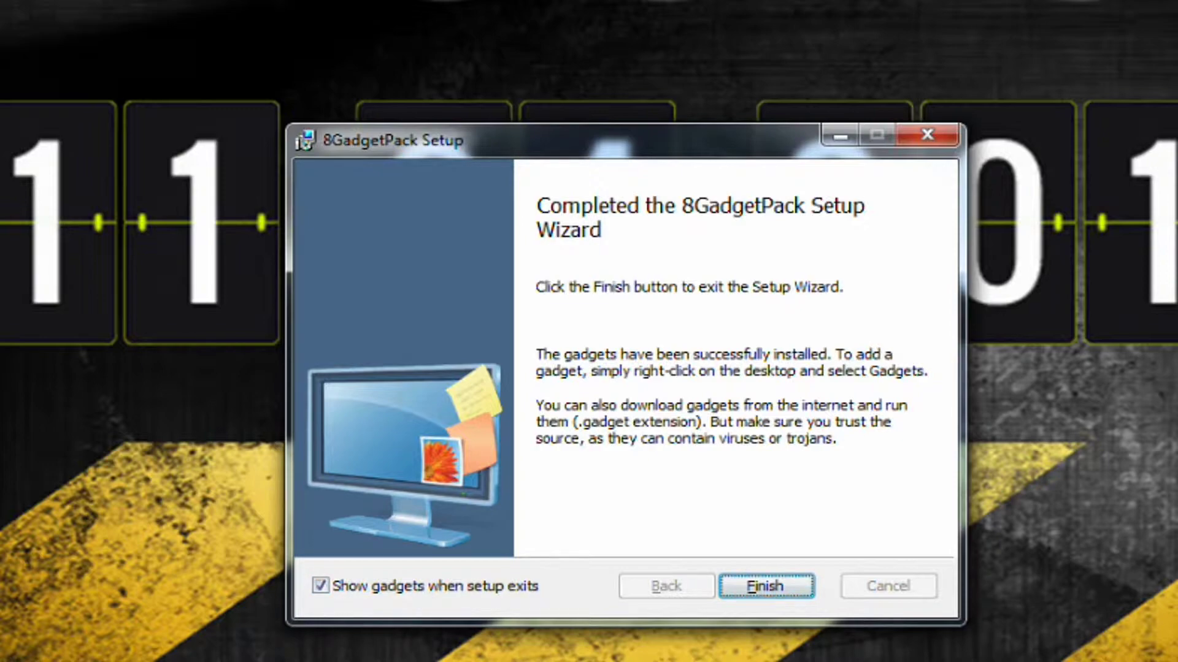
click(772, 584)
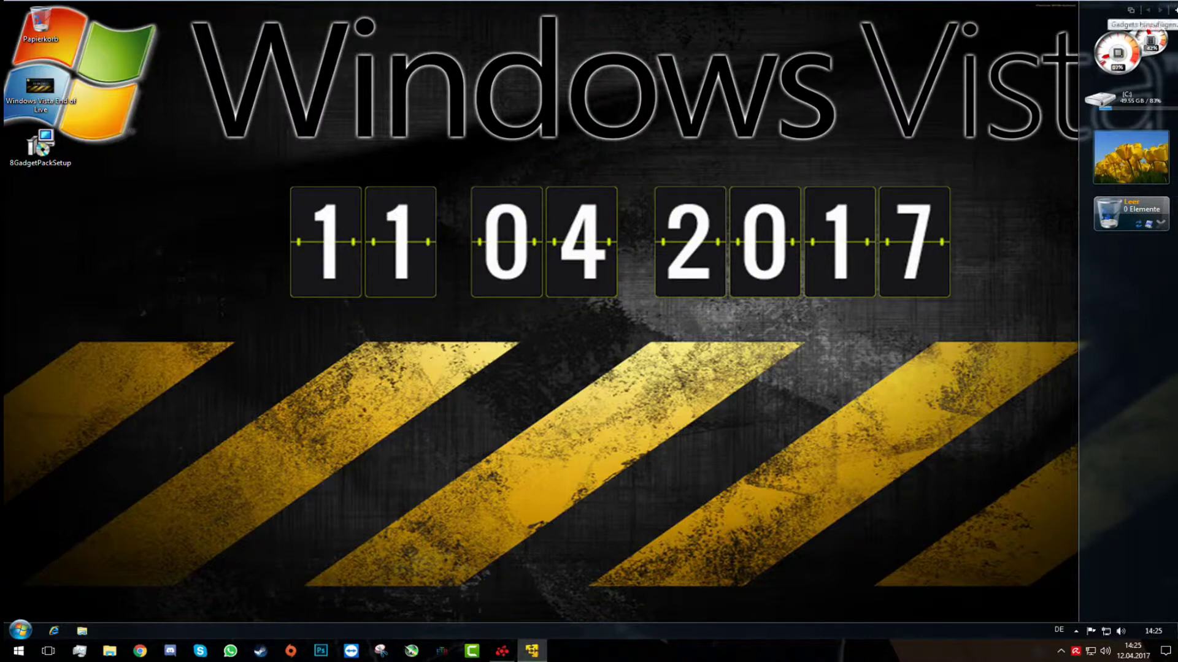
Open the gadget gallery and add the Uhr gadget from its third page to the sidebar
click(1175, 10)
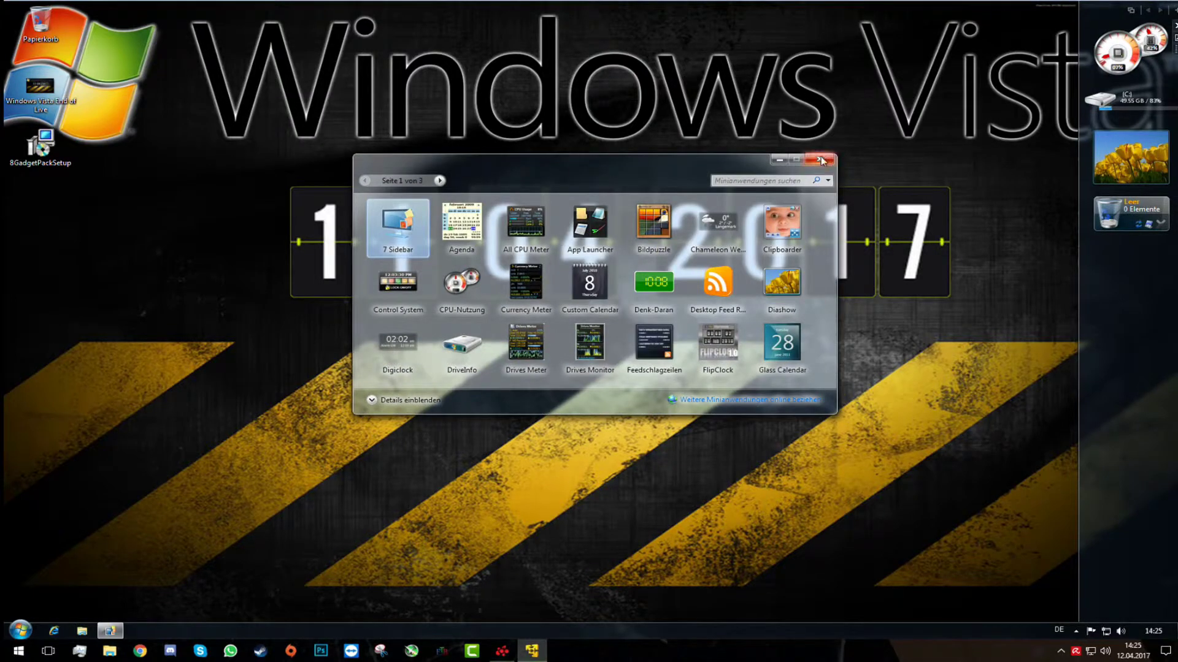
click(825, 161)
right_click(497, 136)
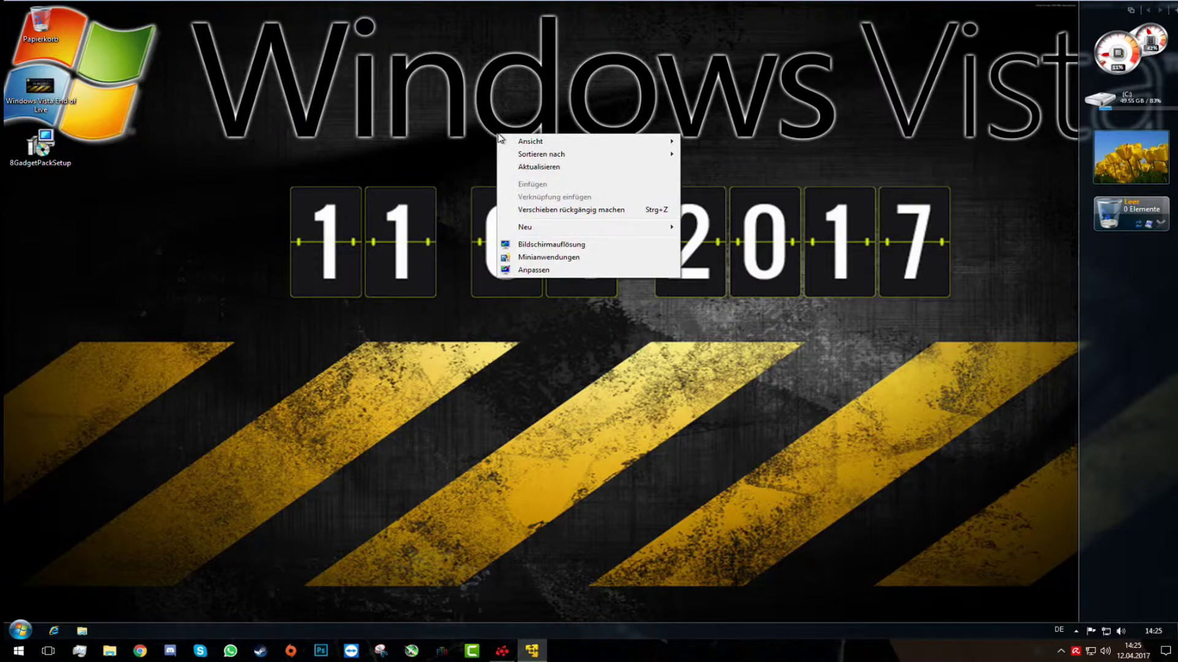
click(545, 258)
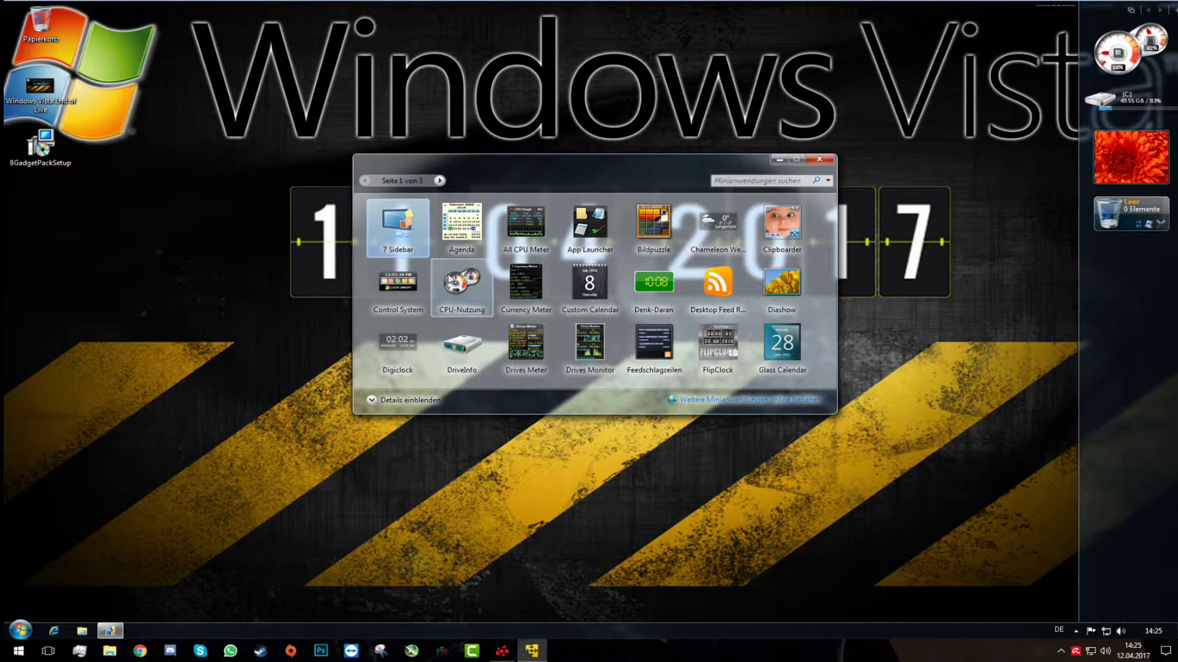
click(440, 181)
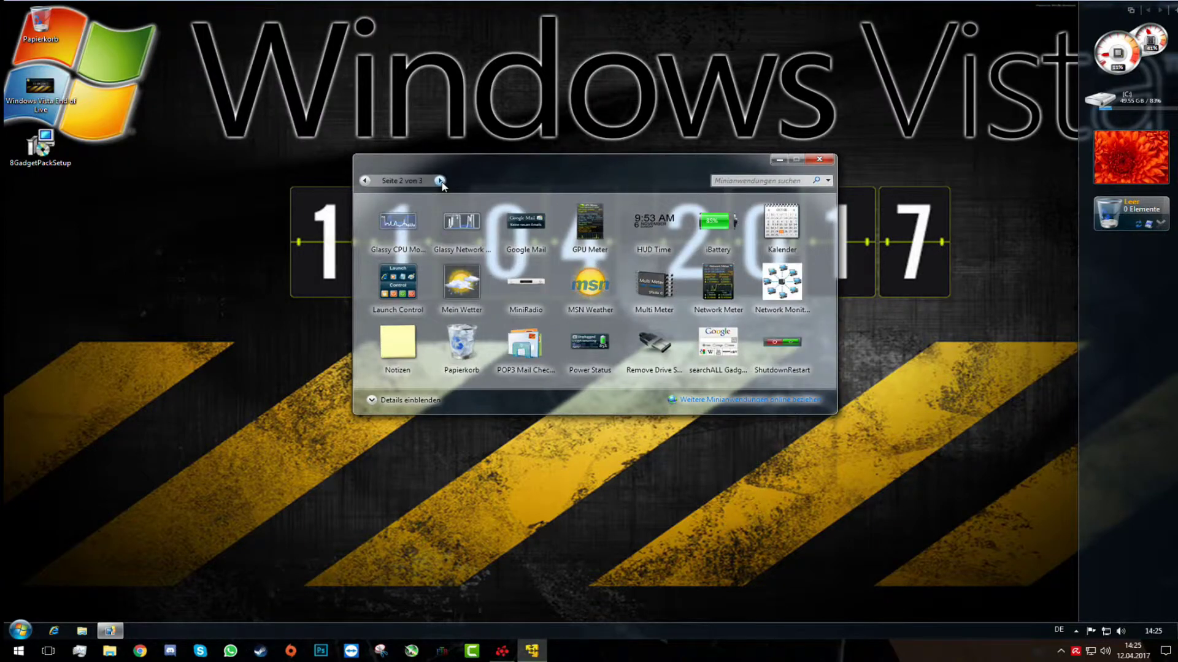
click(440, 181)
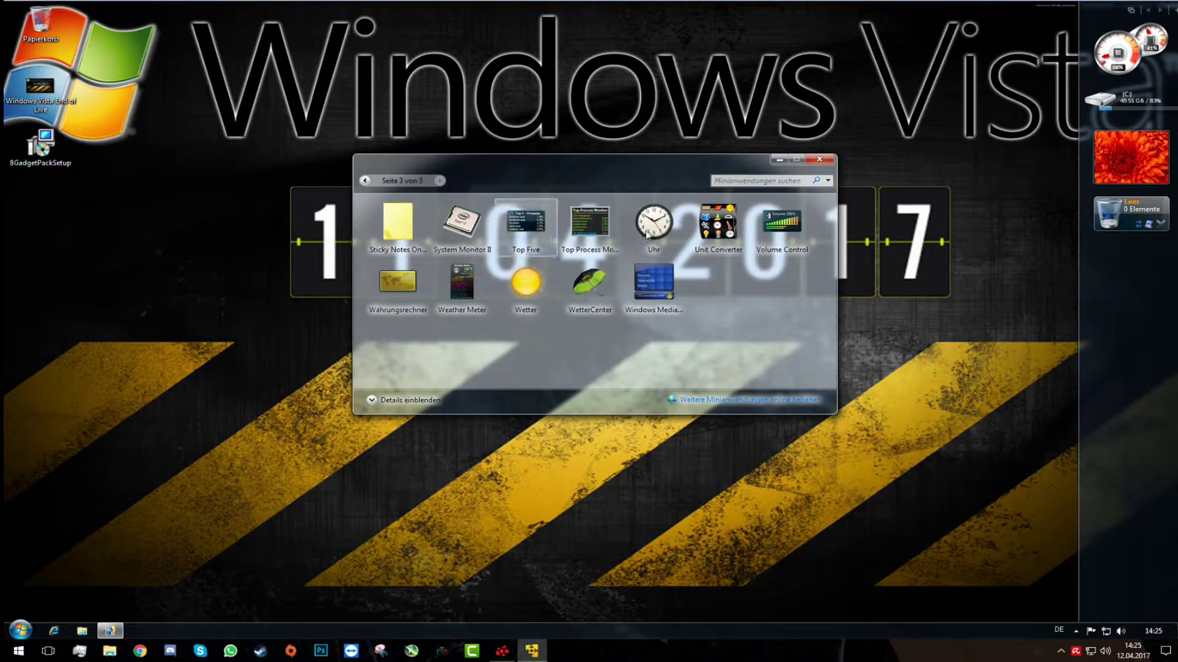
drag(653, 224, 1168, 265)
Set the clock gadget's design to the red face, number 6 of 8, and apply it
click(1173, 264)
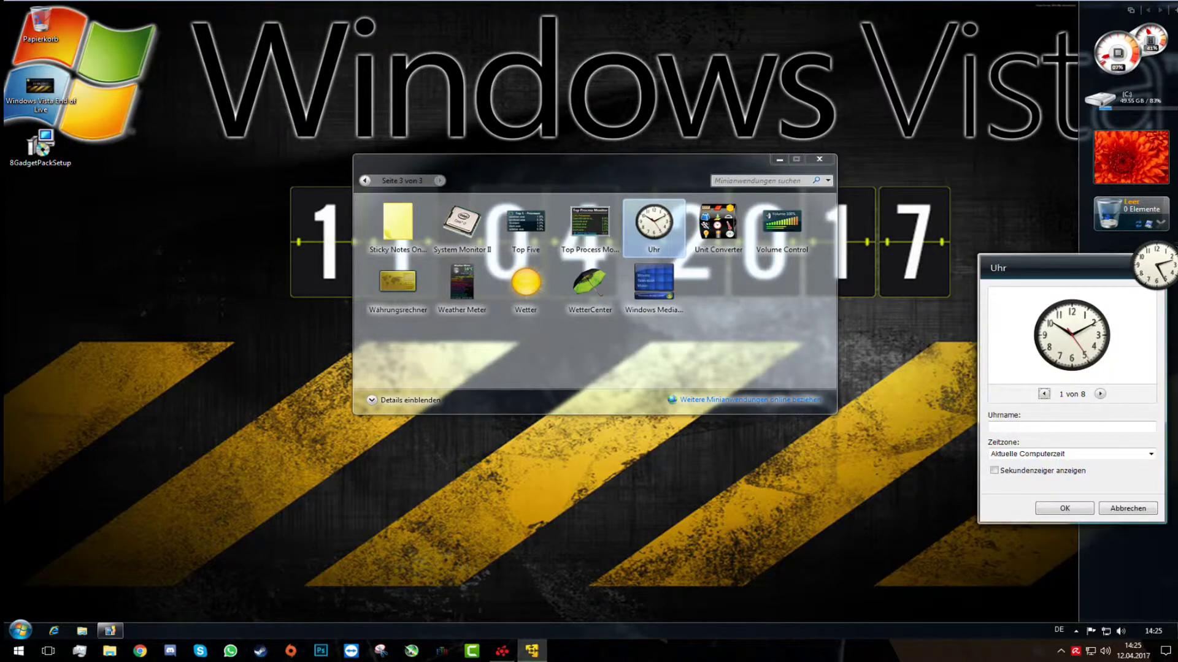
click(1099, 394)
click(1100, 394)
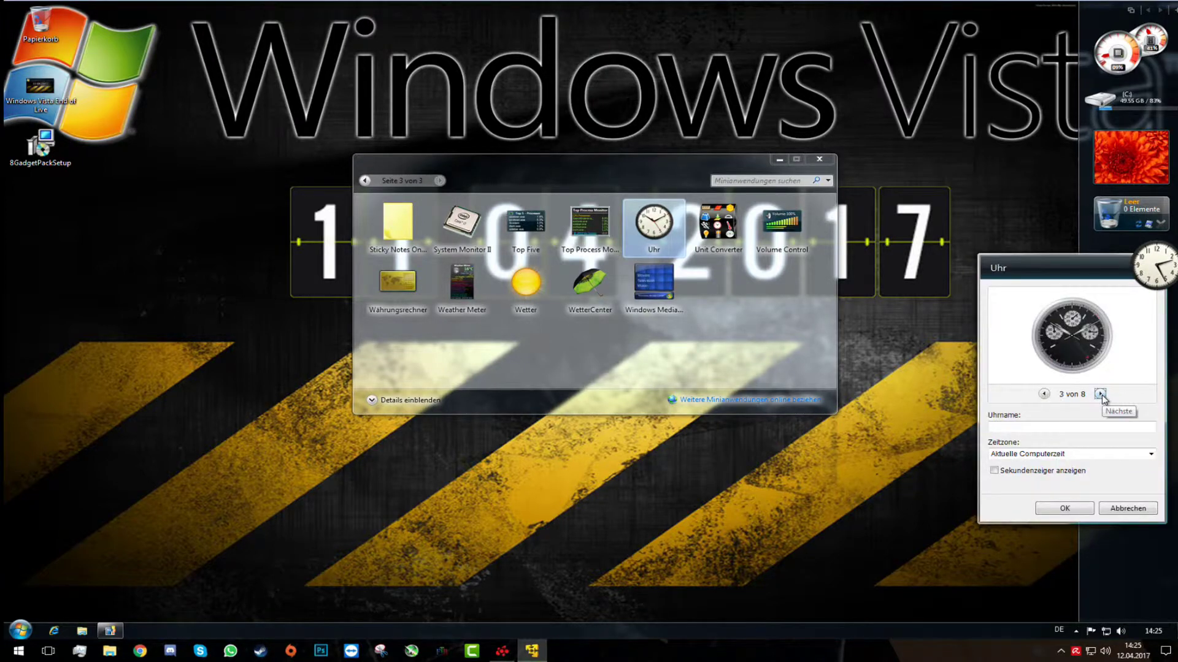
click(1099, 393)
click(1099, 393)
click(1100, 393)
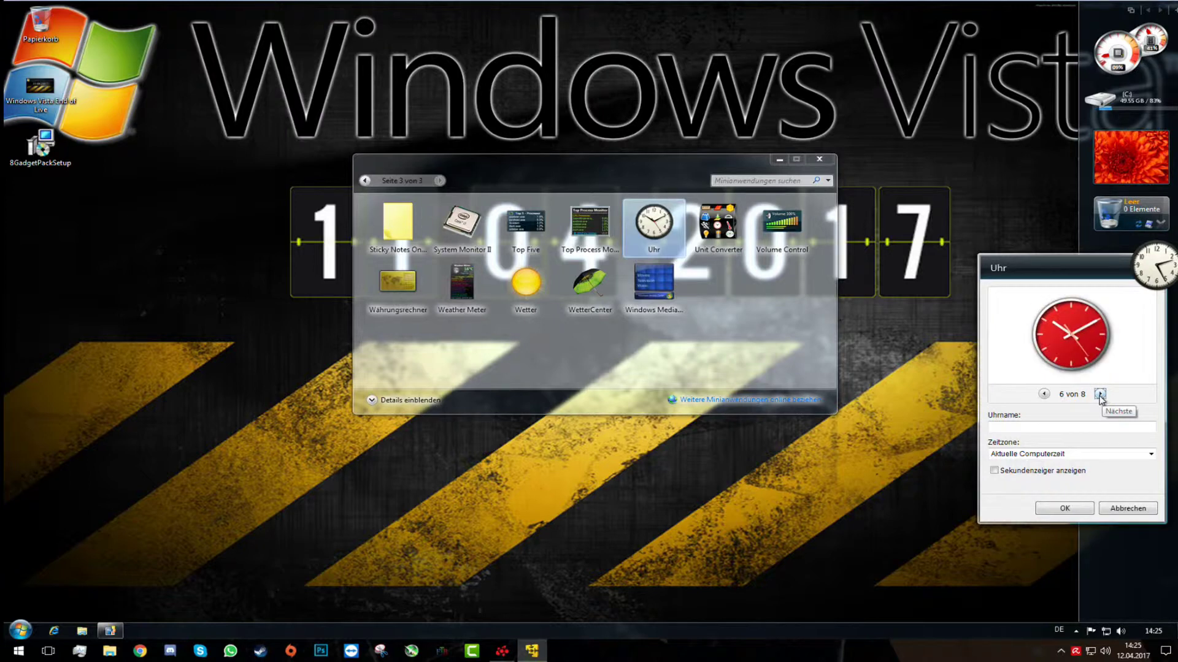
click(1100, 394)
click(1043, 393)
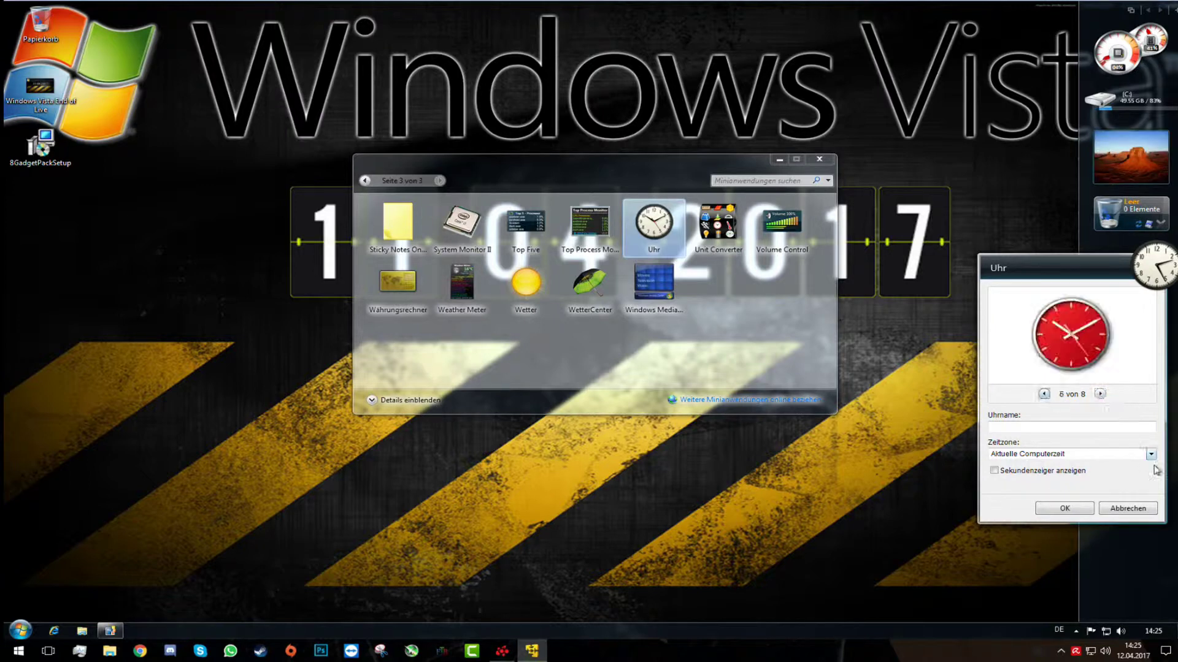
click(1065, 508)
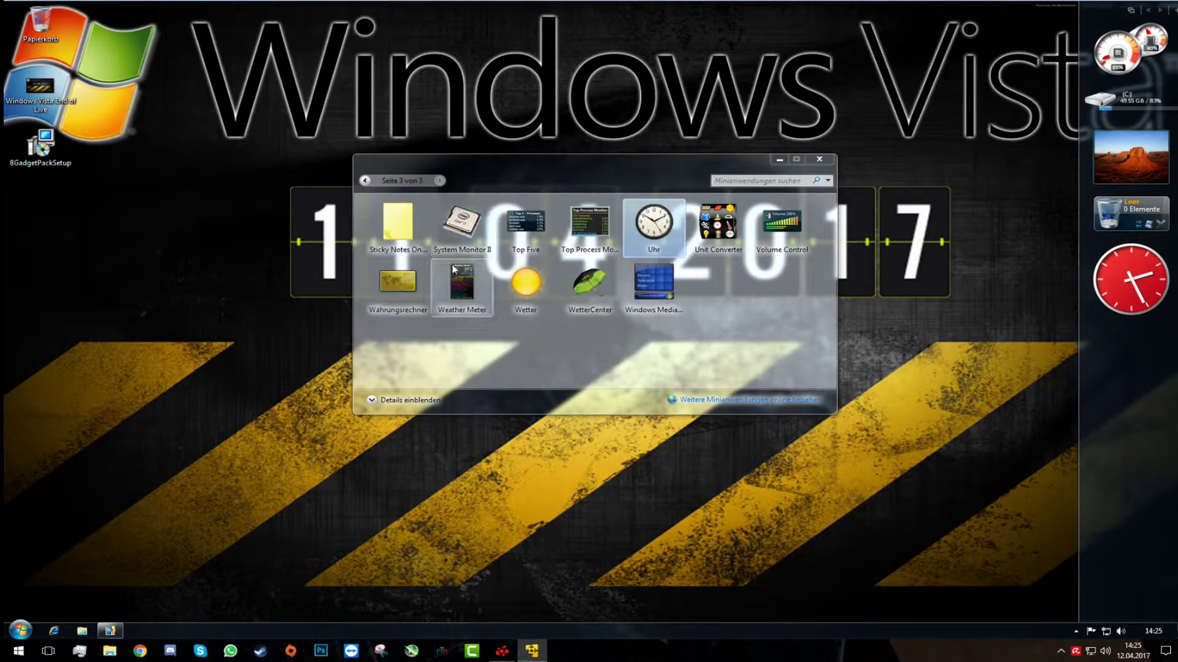
Add the Diashow gadget from the gallery's first page to the sidebar and try out its enlarged size
click(365, 180)
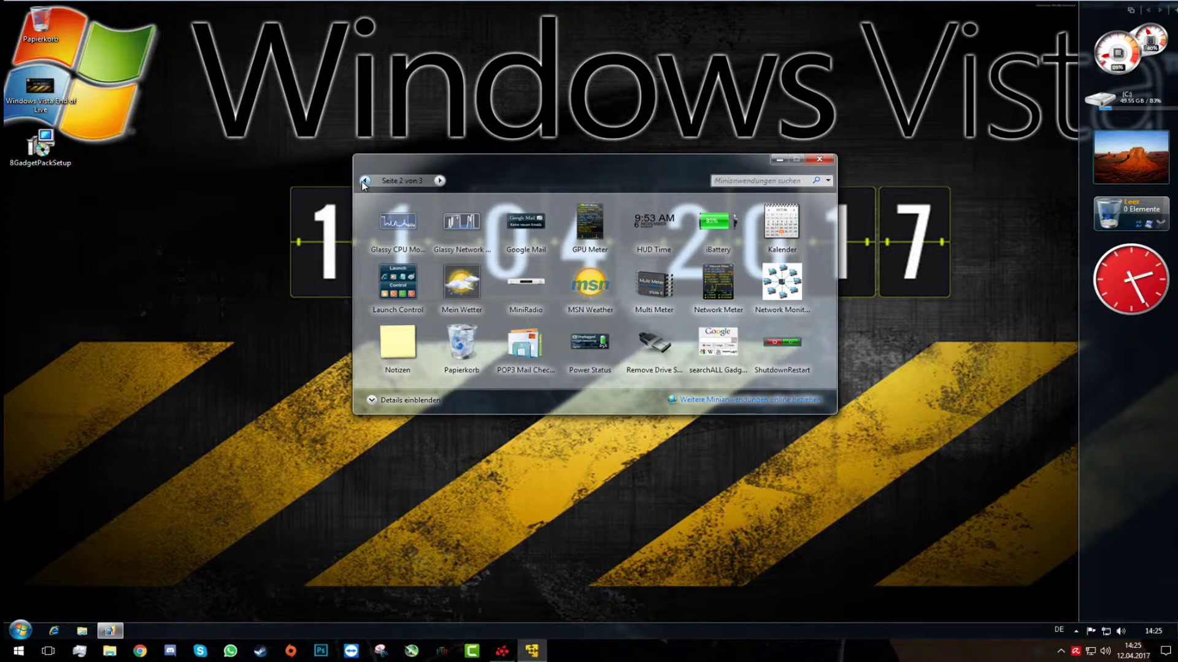
click(365, 181)
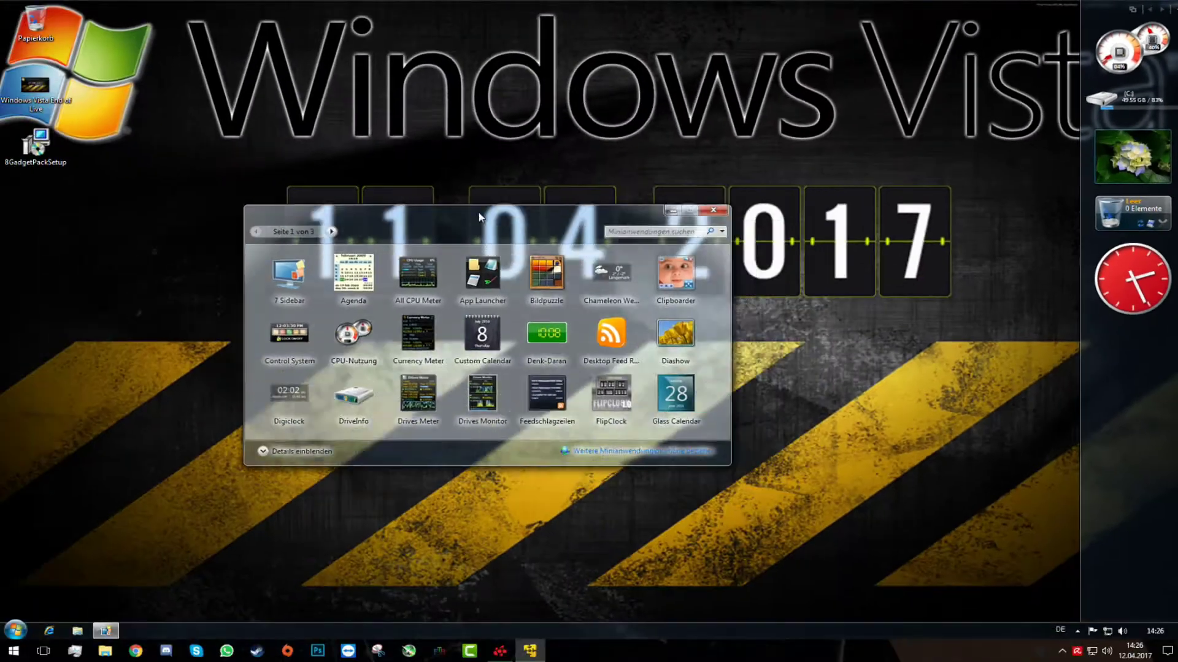
drag(479, 213, 526, 109)
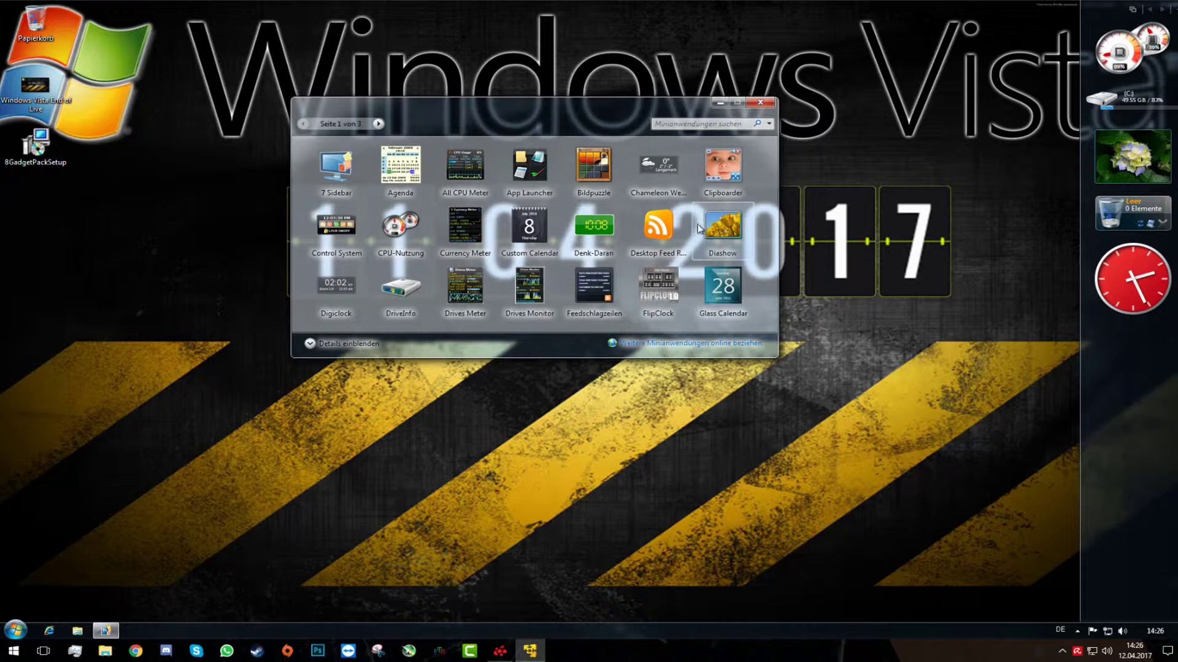
drag(723, 227, 1098, 258)
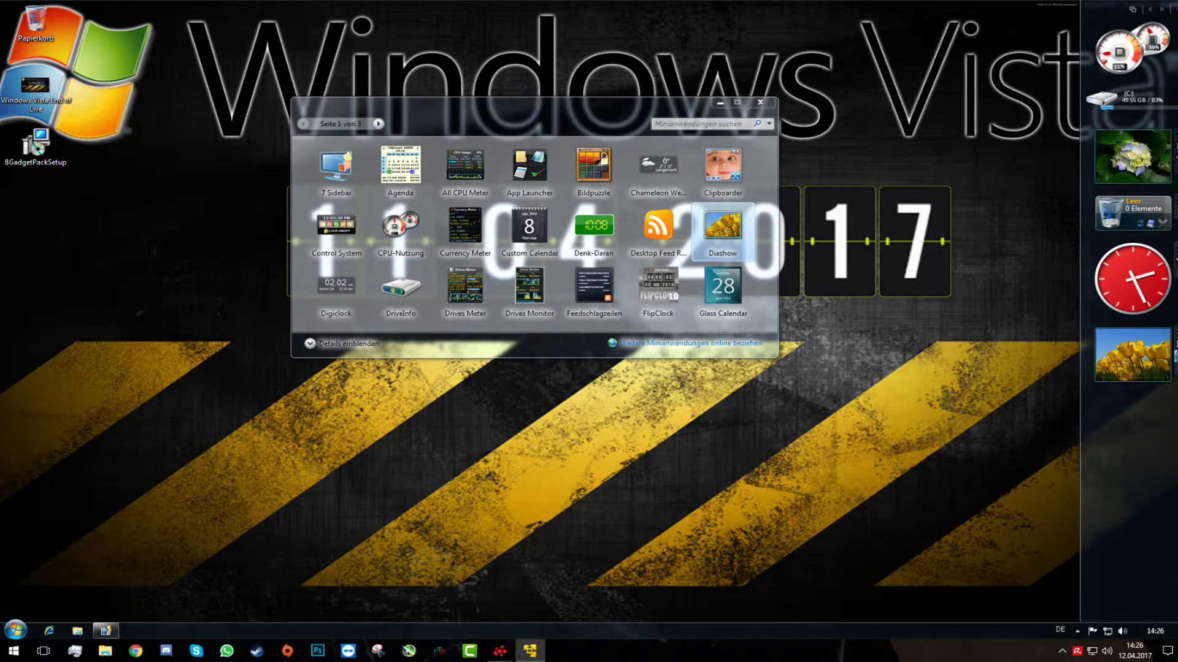
click(1175, 345)
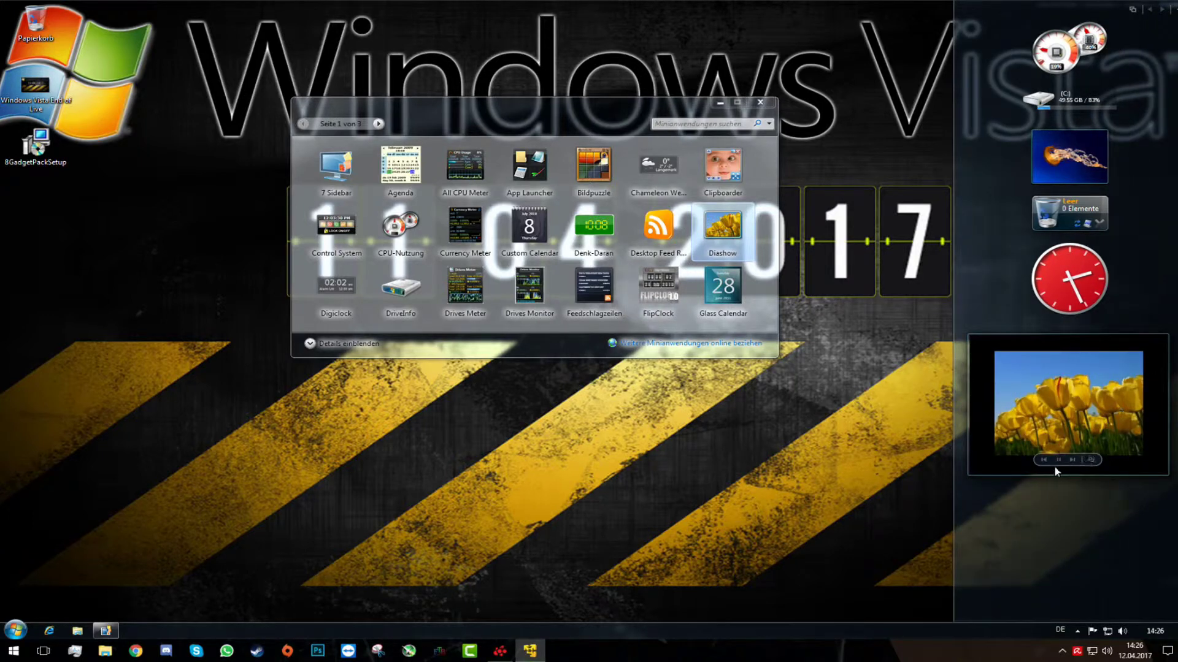
click(1174, 363)
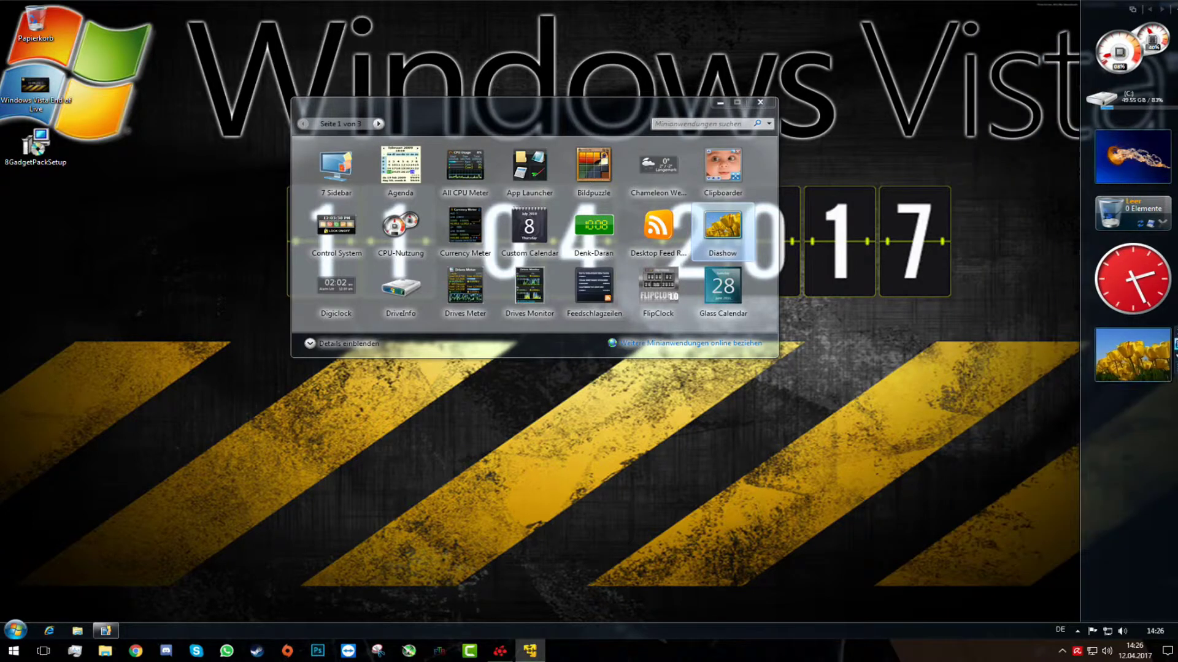
Select Bildbibliothek as the new Diashow gadget's folder and apply it, then review the clock gadget's settings
click(1174, 354)
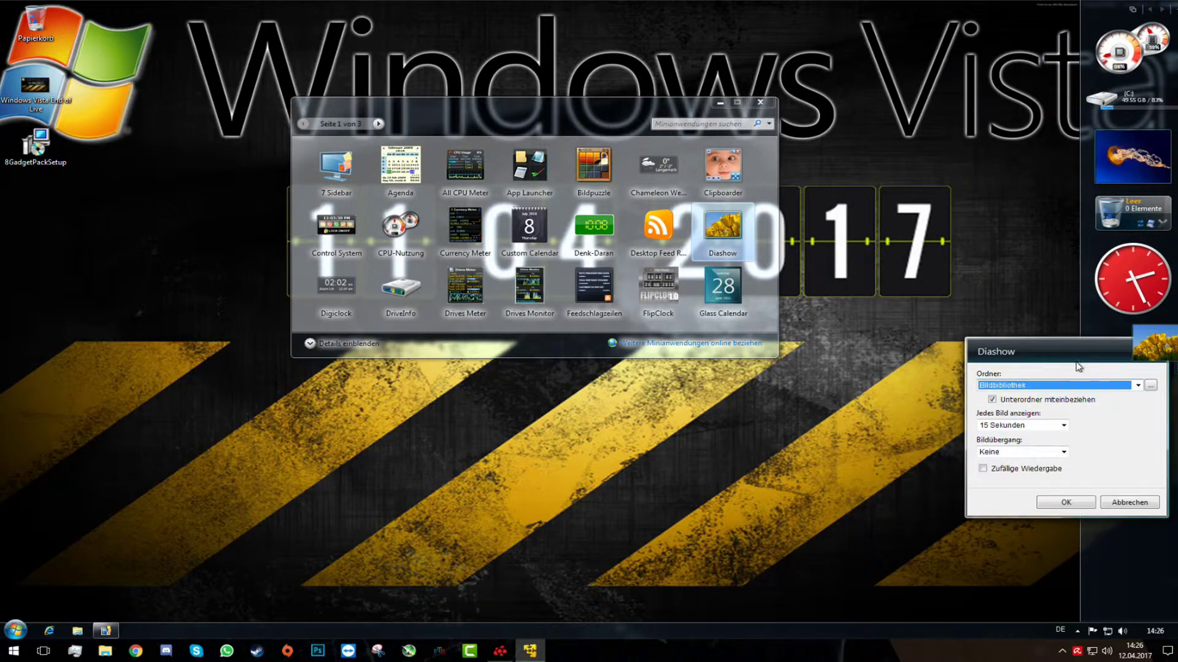
click(1137, 385)
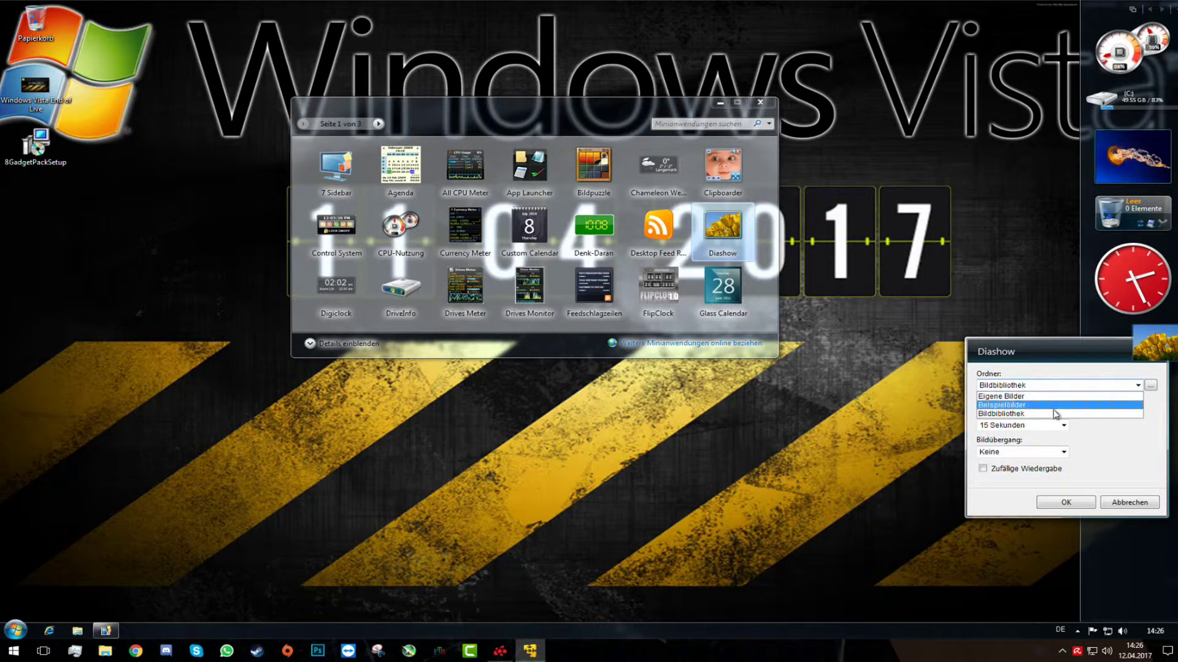
click(1009, 414)
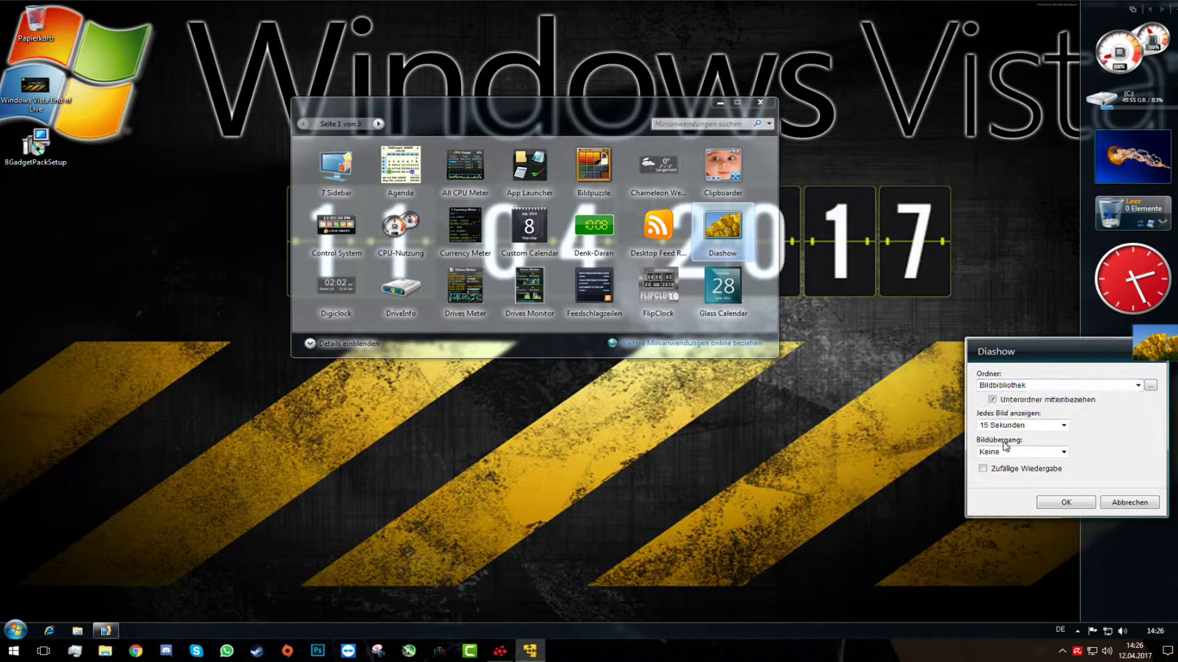
click(1066, 502)
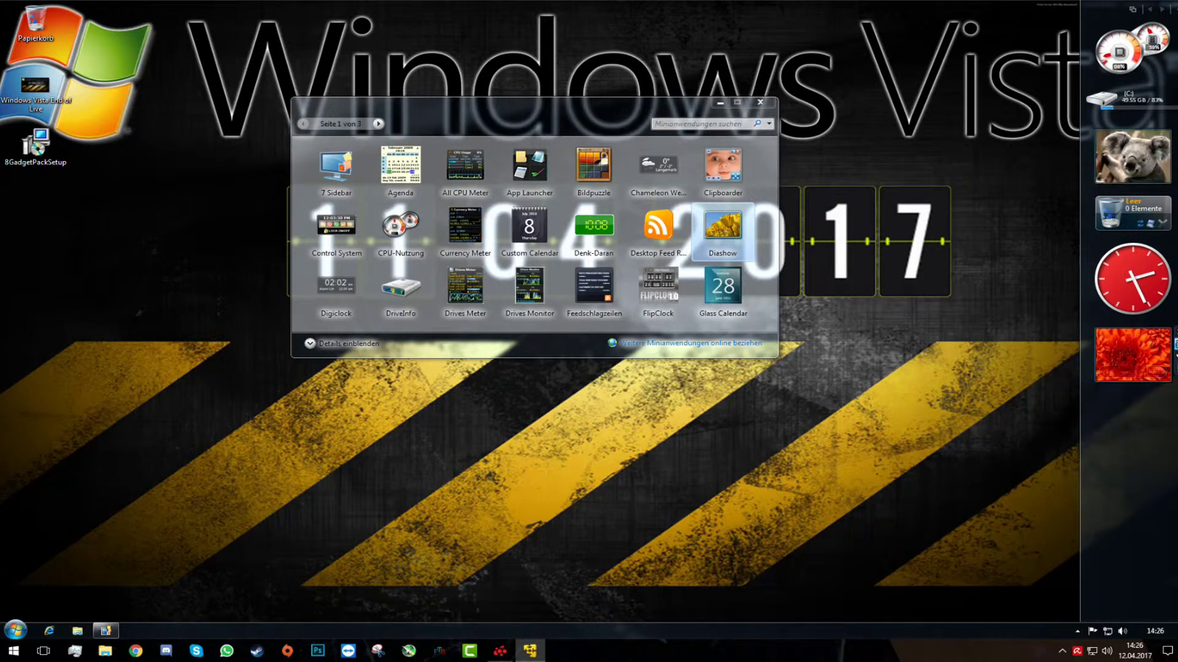
click(1173, 263)
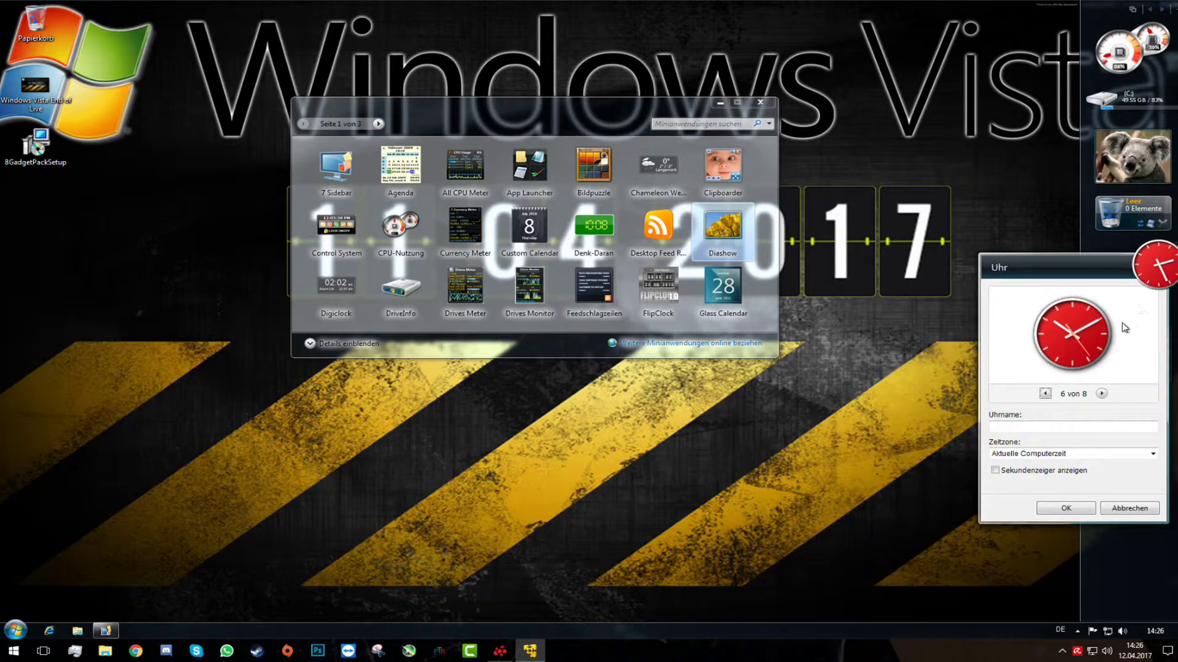
click(1066, 508)
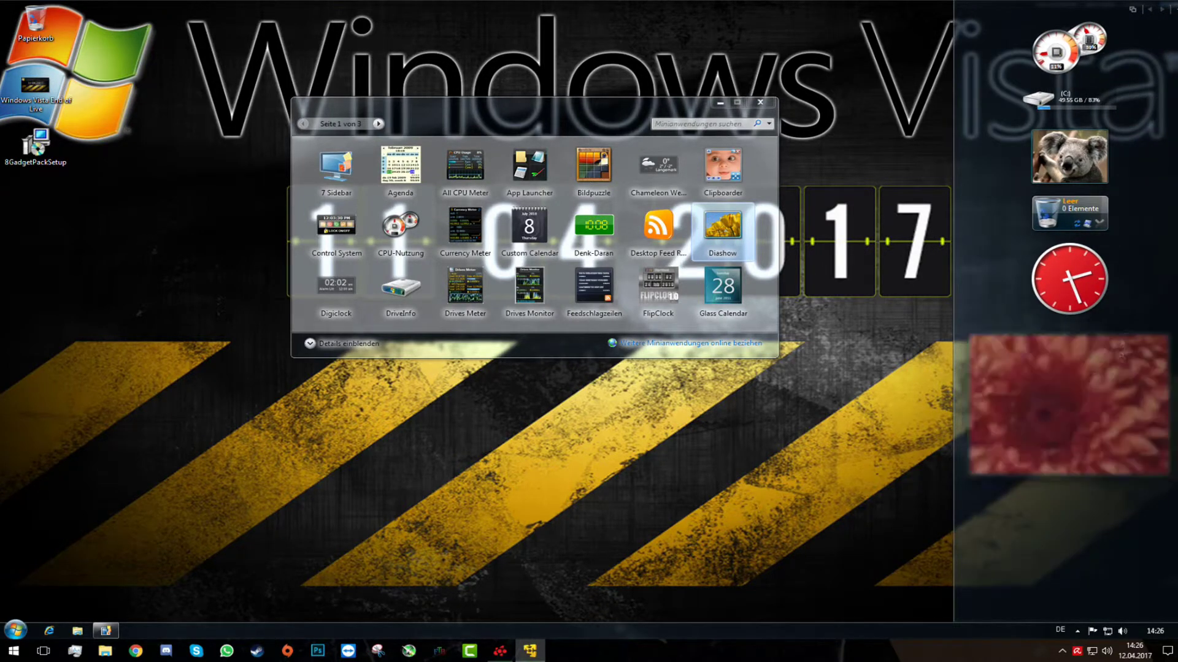
Move the CPU meter gadget from the sidebar onto the desktop beneath the 8GadgetPackSetup icon, and close the gadget gallery
drag(1122, 49, 196, 214)
click(760, 101)
drag(129, 257, 28, 228)
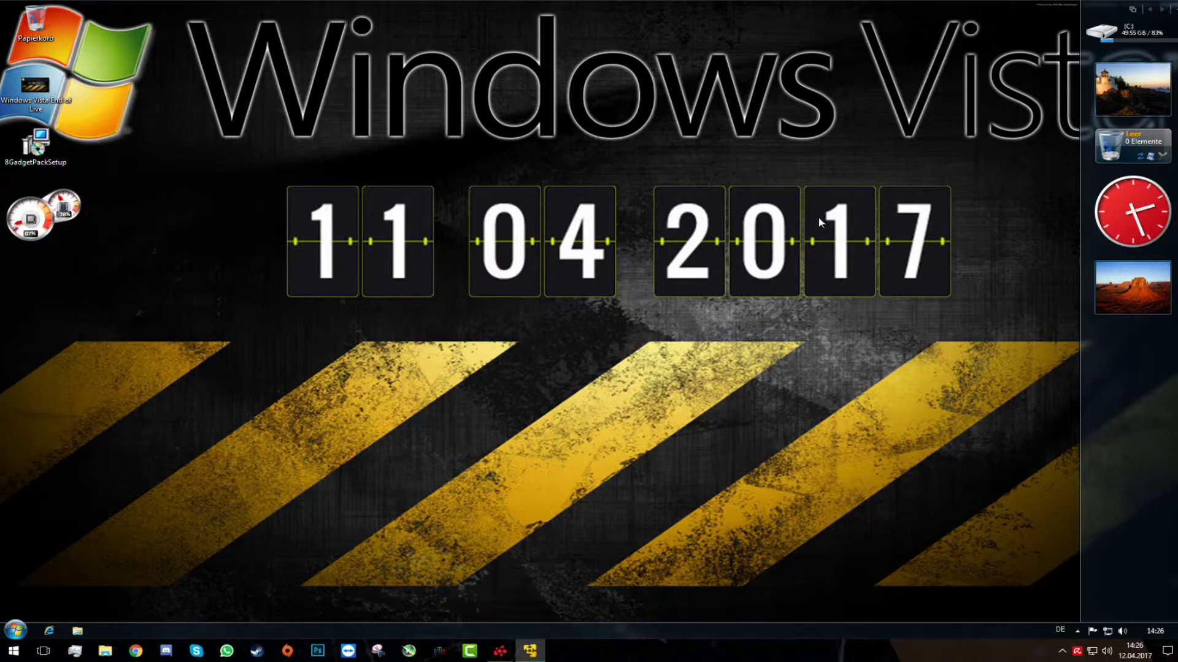
Reopen the gadget gallery from the desktop, look at its second page, and return to the first page
right_click(659, 151)
click(705, 273)
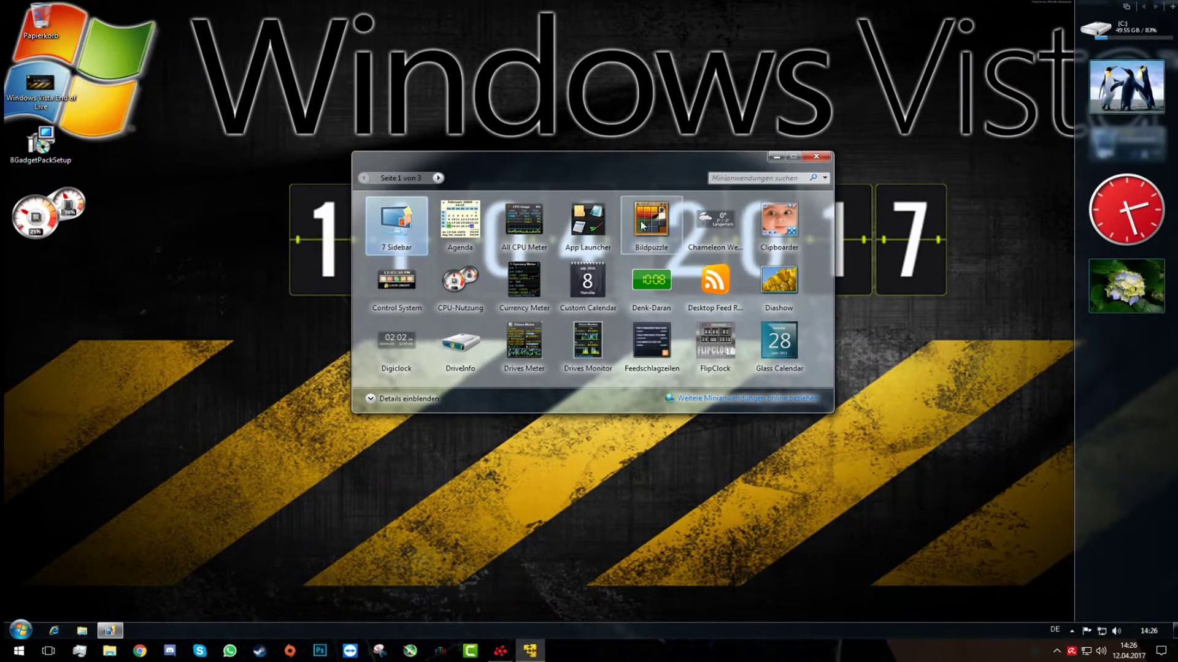
click(438, 178)
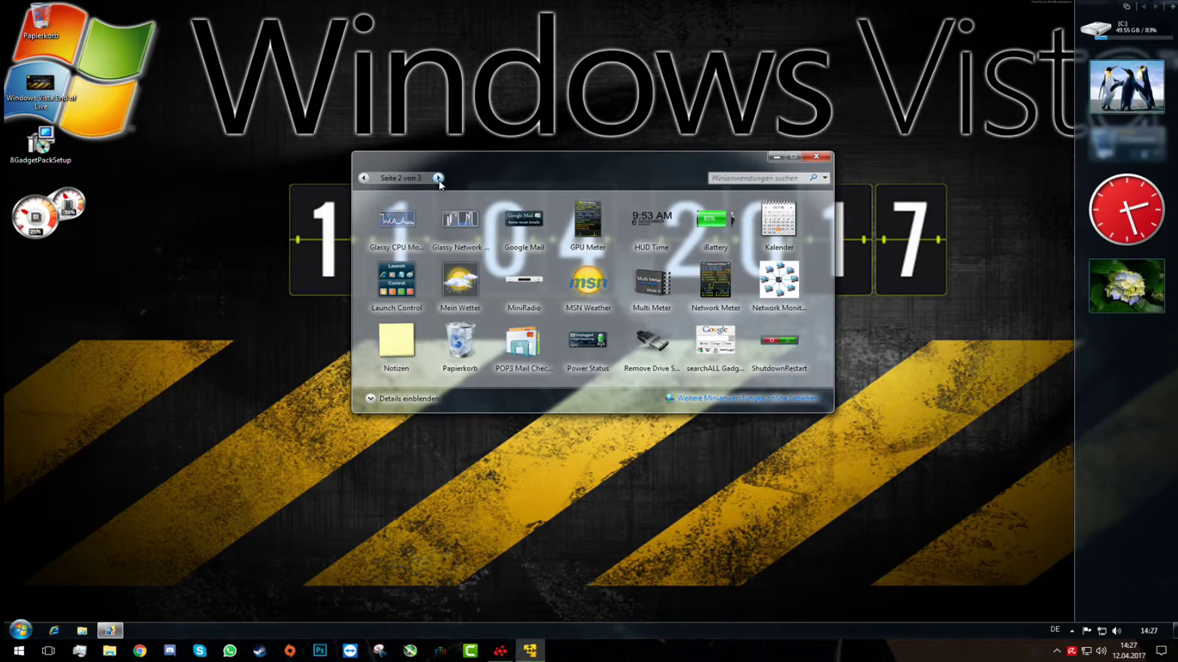
click(362, 178)
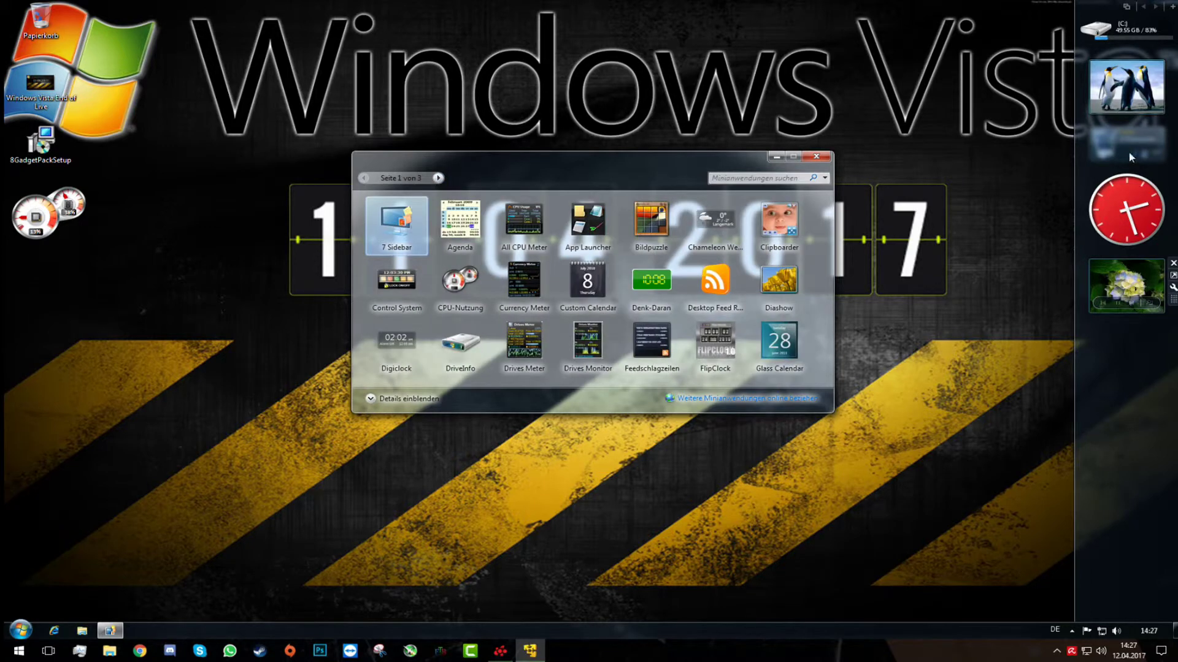
Close the sidebar while leaving its gadgets on the desktop
click(1071, 630)
right_click(1134, 389)
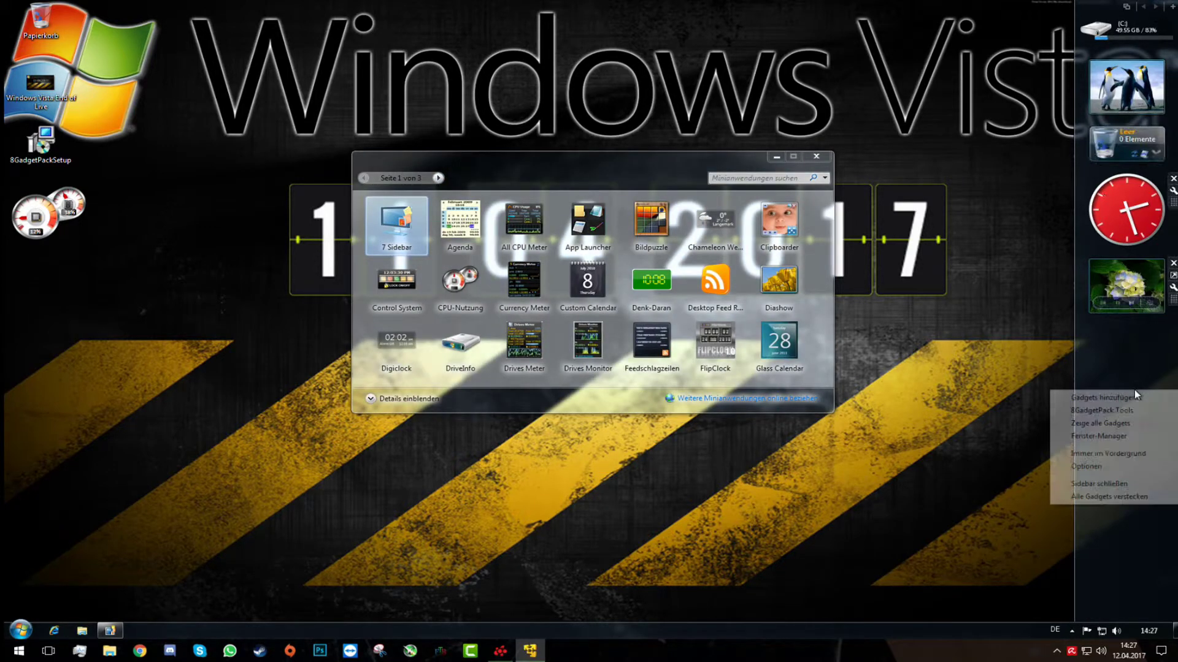
click(1084, 479)
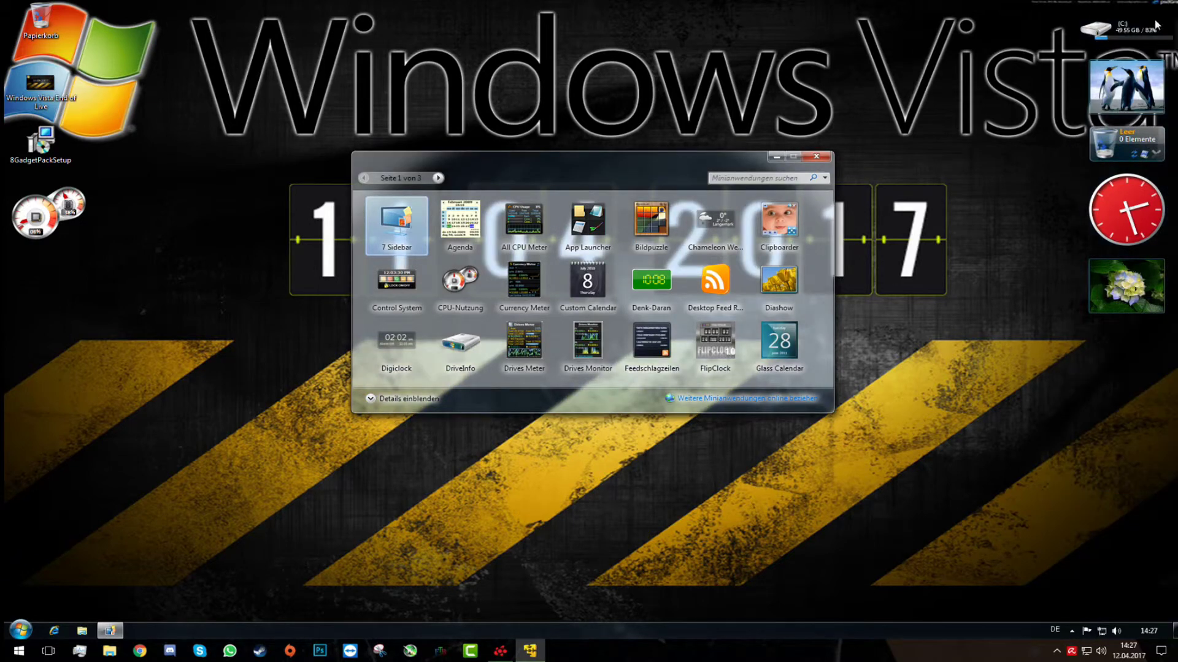
Bring back the sidebar by adding the 7 Sidebar gadget from the gallery, and close the gallery
right_click(398, 230)
click(400, 236)
drag(400, 237, 1139, 93)
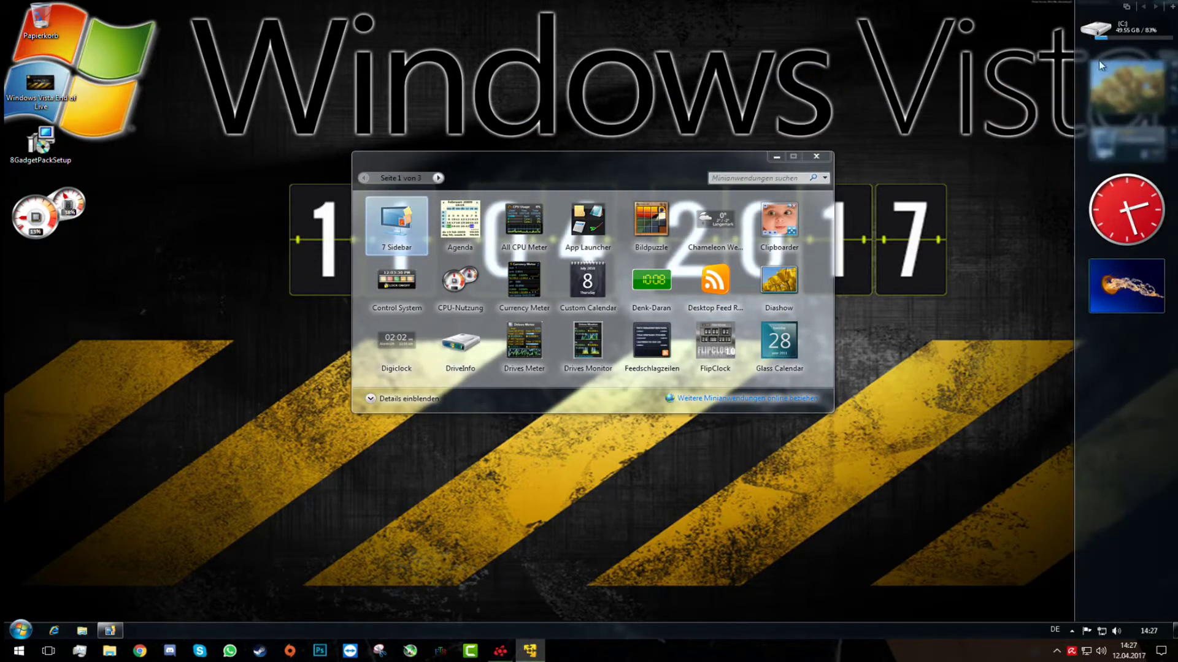
click(816, 156)
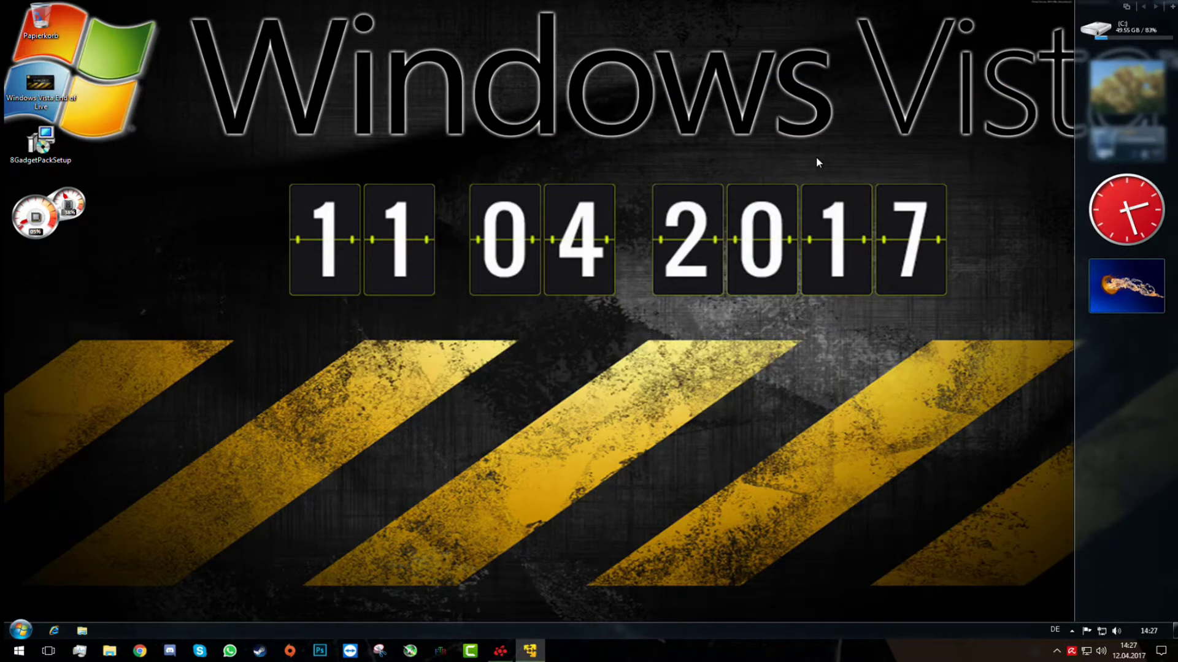